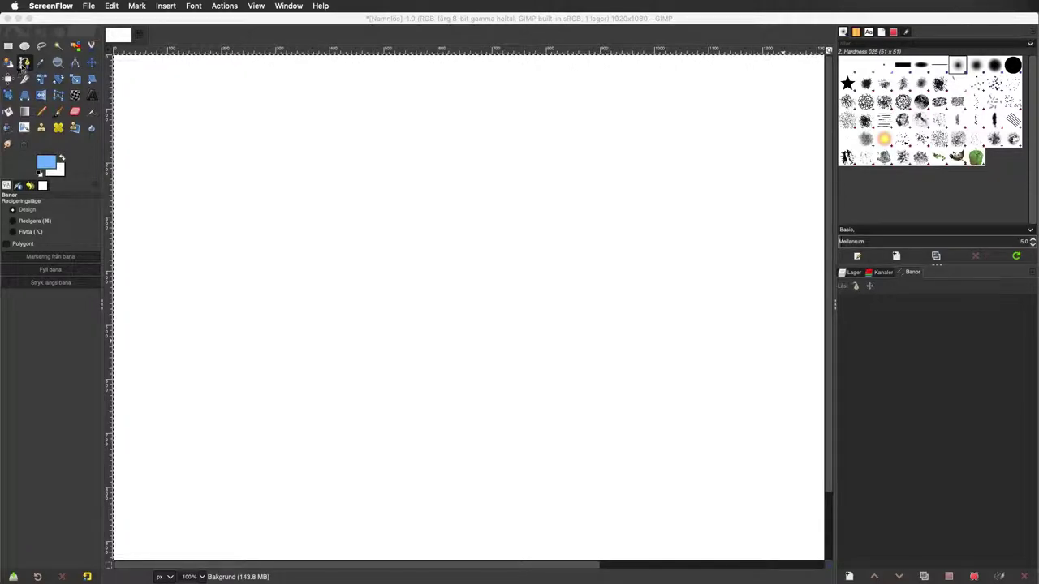
# Outline the blocky car's rear, roof, hood and front with straight corner points.
pyautogui.click(329, 446)
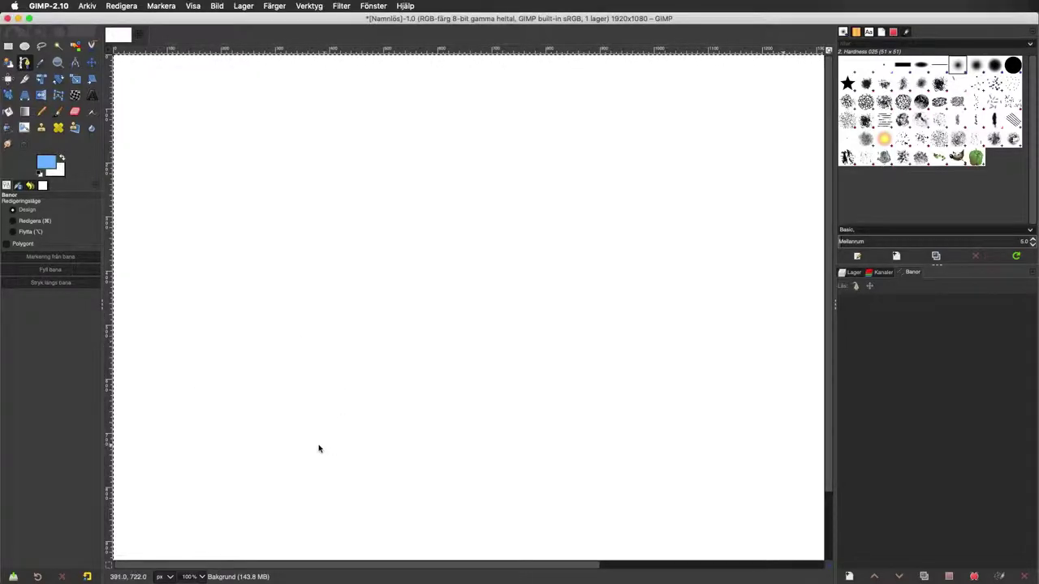
pyautogui.click(310, 437)
pyautogui.click(214, 429)
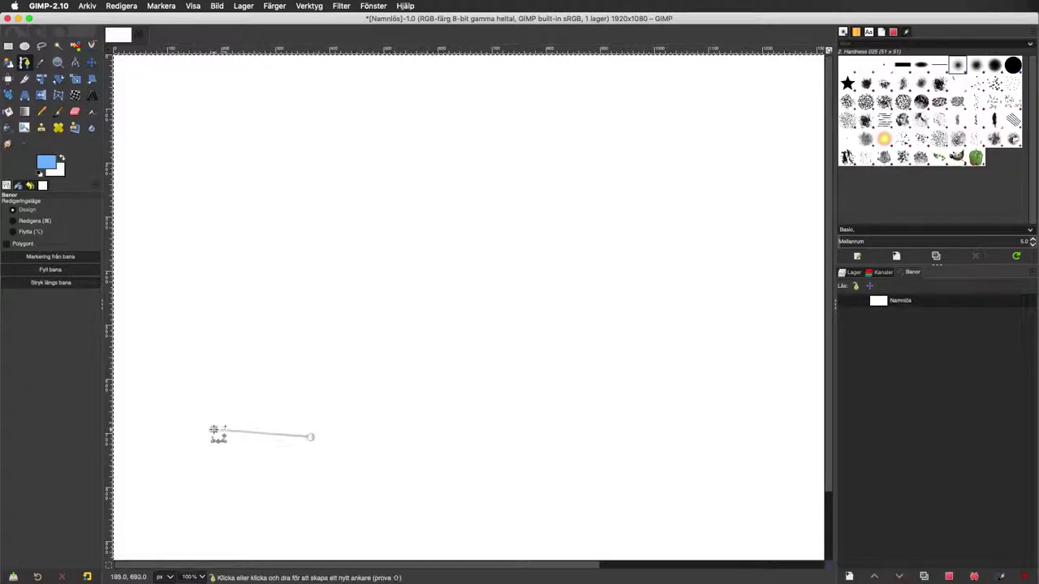
pyautogui.click(208, 365)
pyautogui.click(301, 352)
pyautogui.click(315, 243)
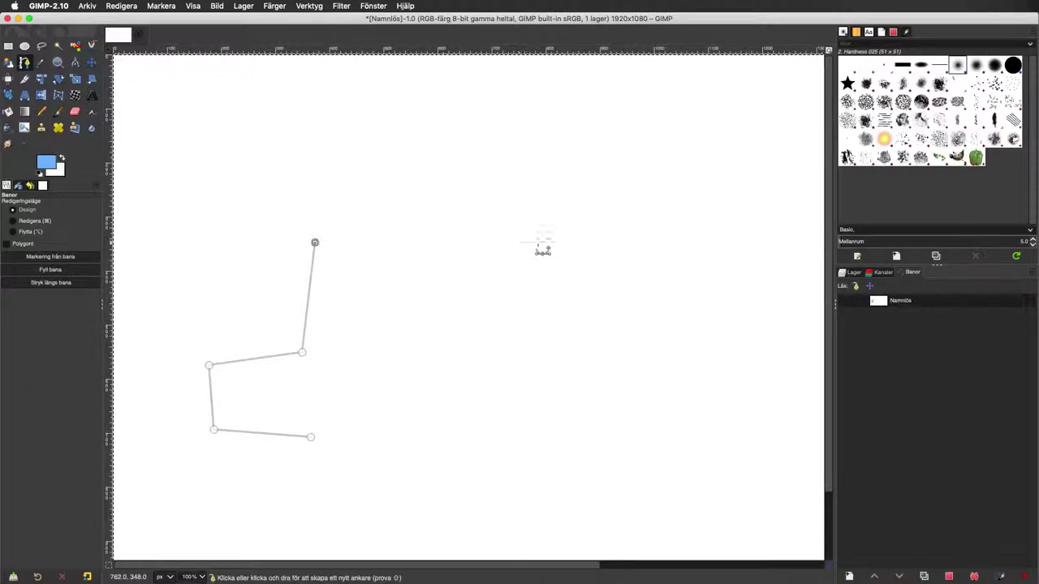
pyautogui.click(565, 242)
pyautogui.click(568, 339)
pyautogui.click(674, 341)
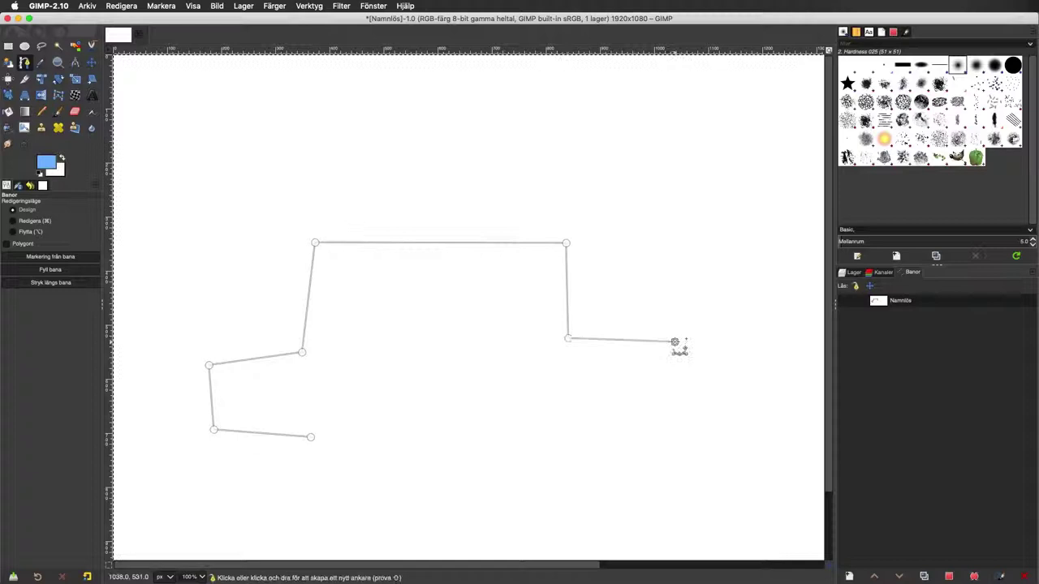
pyautogui.click(675, 431)
# Add the front and rear wheel notches along the underside and close the outline at its start.
pyautogui.click(606, 432)
pyautogui.click(593, 379)
pyautogui.click(512, 380)
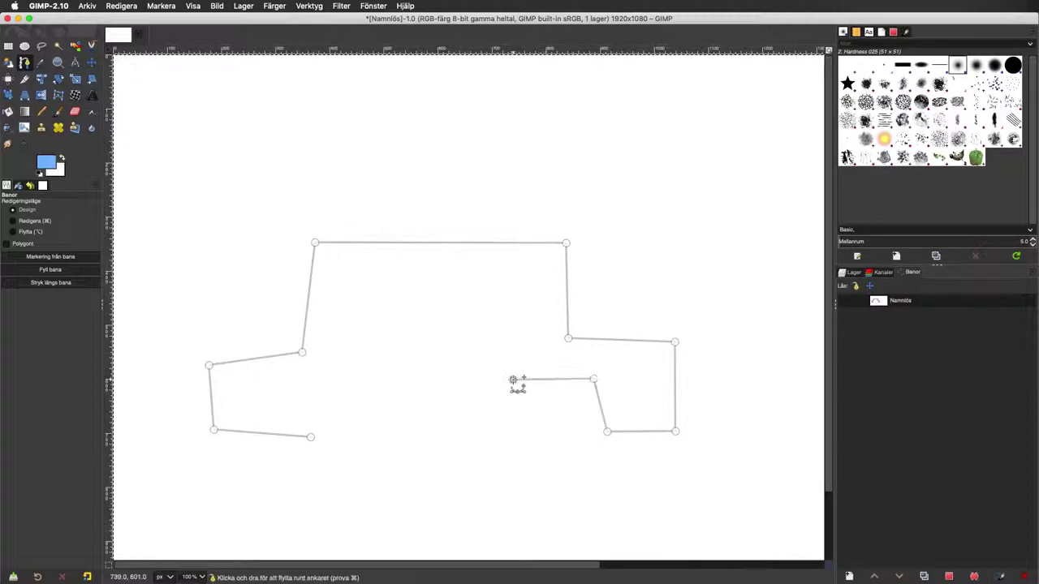
pyautogui.click(499, 429)
pyautogui.click(402, 435)
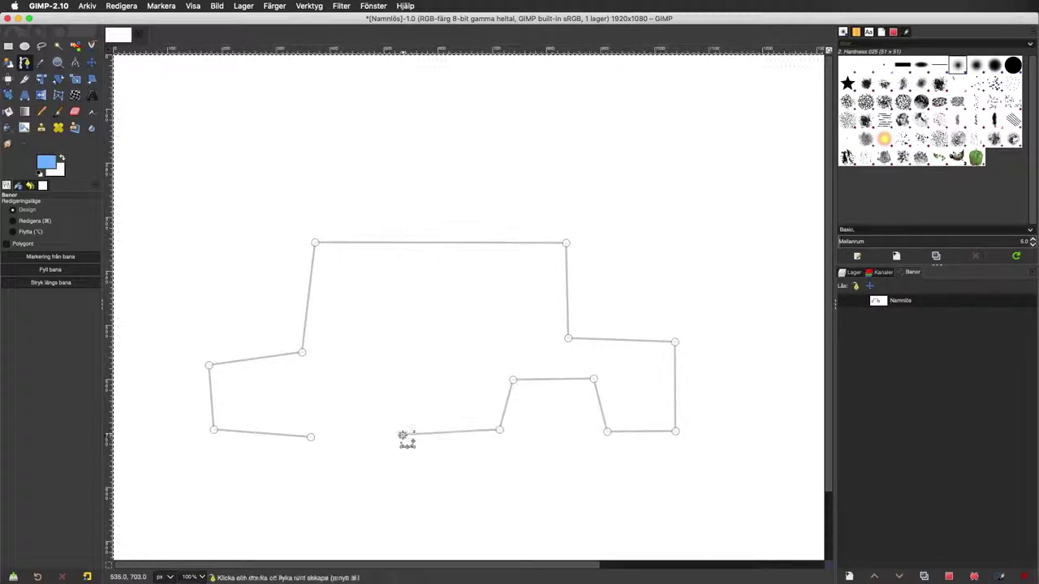
pyautogui.click(396, 379)
pyautogui.click(312, 378)
pyautogui.click(310, 437)
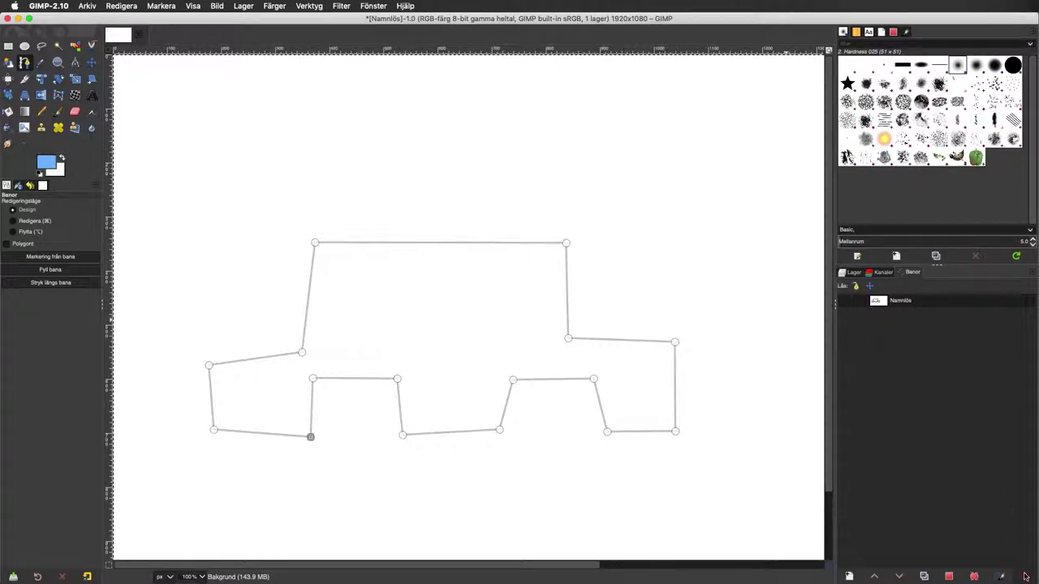
# Delete the angular car path and place the first anchor of a new path.
pyautogui.click(1025, 576)
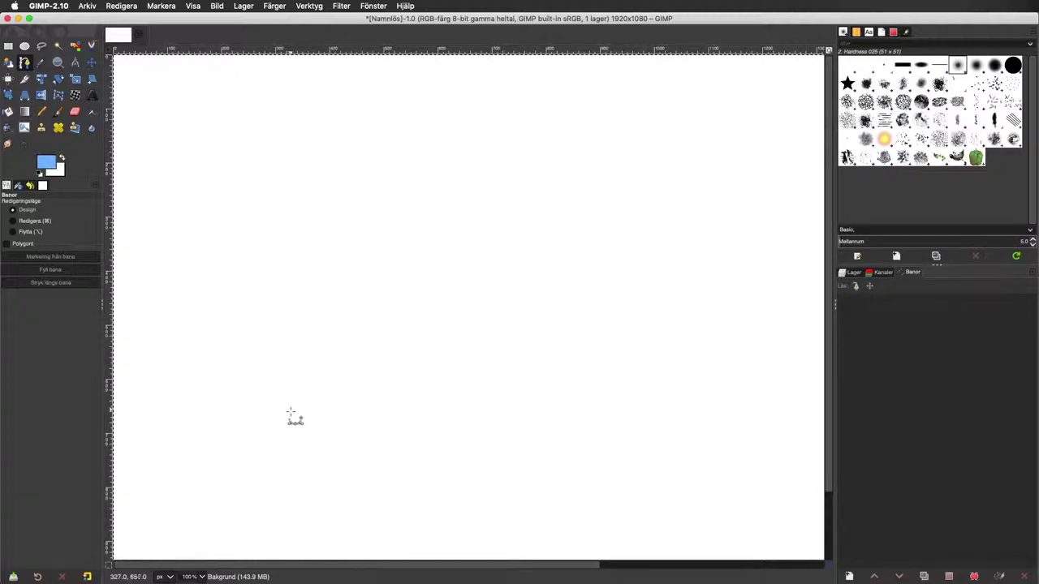
pyautogui.click(278, 413)
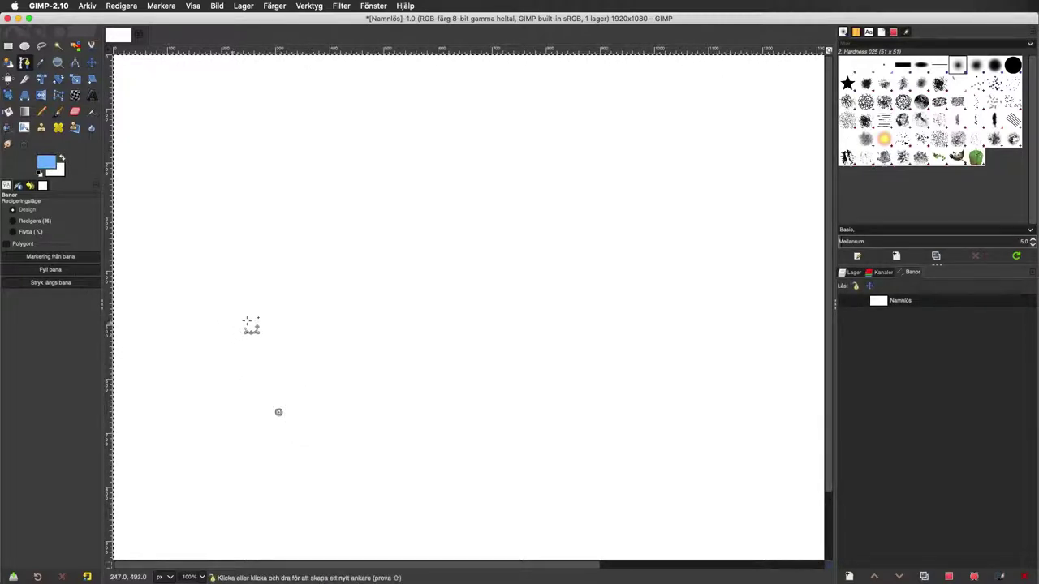
# Draw the curved rear, sloping roof, windscreen, hood and rounded front bumper.
pyautogui.click(240, 327)
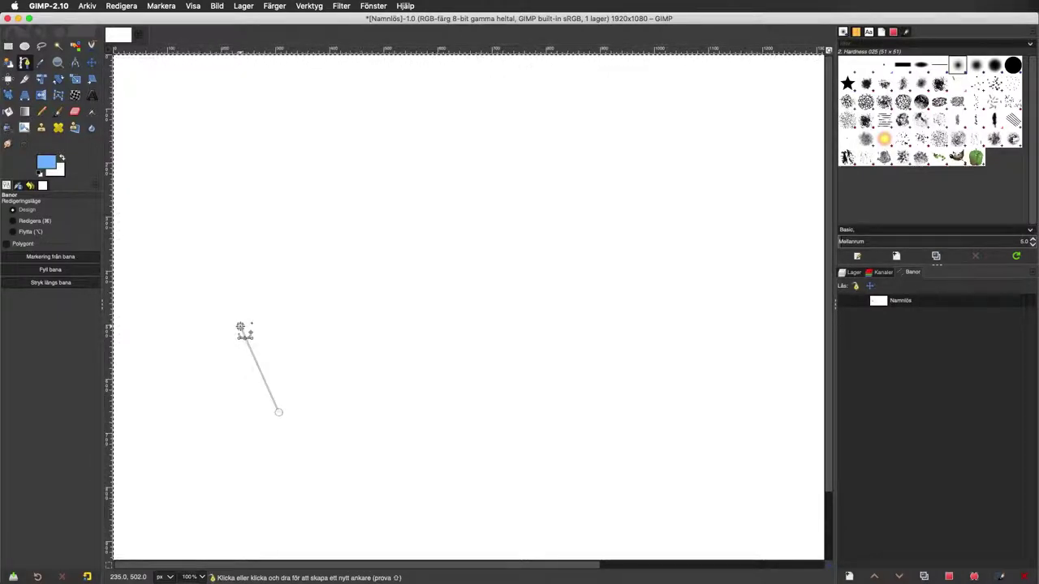
pyautogui.moveTo(240, 327)
pyautogui.mouseDown()
pyautogui.moveTo(371, 251)
pyautogui.moveTo(341, 246)
pyautogui.moveTo(369, 232)
pyautogui.moveTo(342, 232)
pyautogui.moveTo(332, 320)
pyautogui.moveTo(293, 250)
pyautogui.moveTo(363, 235)
pyautogui.mouseUp()
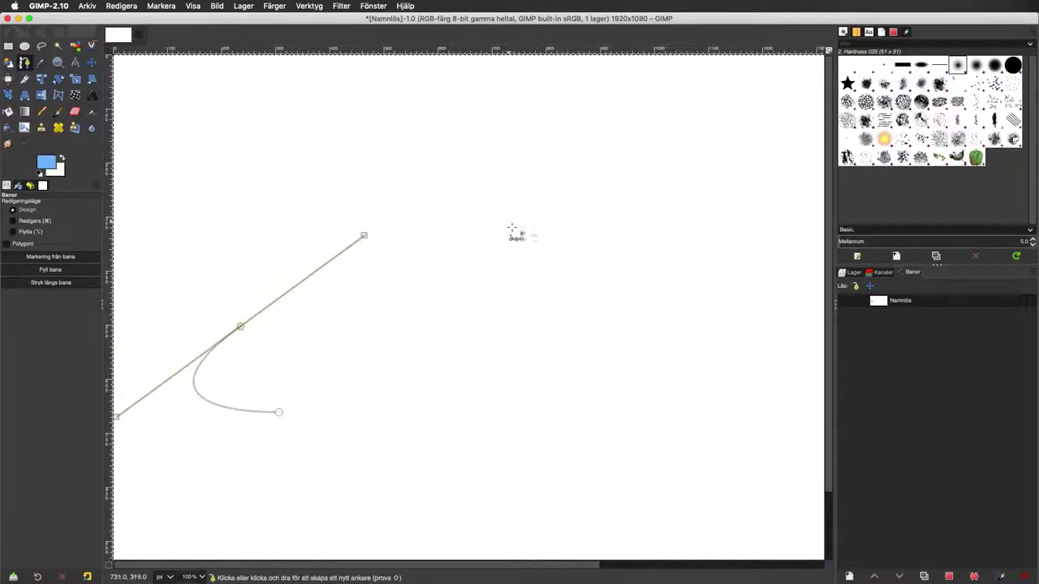
pyautogui.click(508, 234)
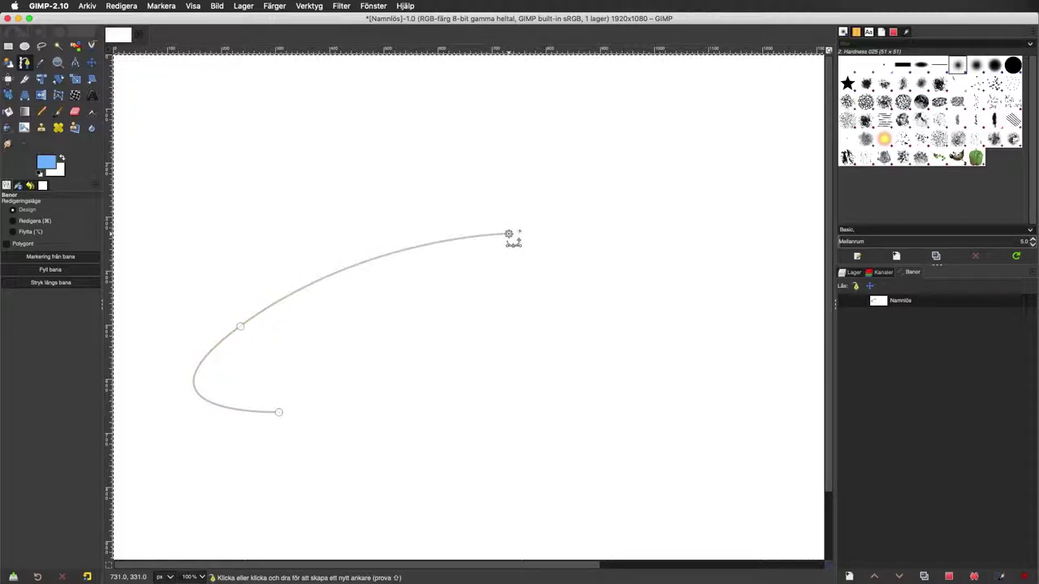
pyautogui.click(540, 299)
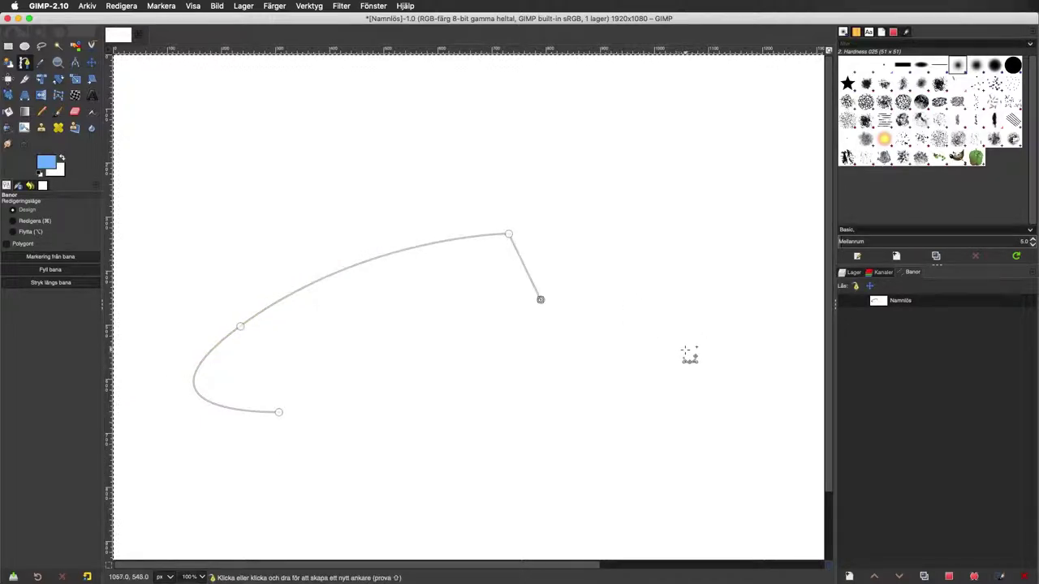
pyautogui.moveTo(684, 349); pyautogui.dragTo(707, 413)
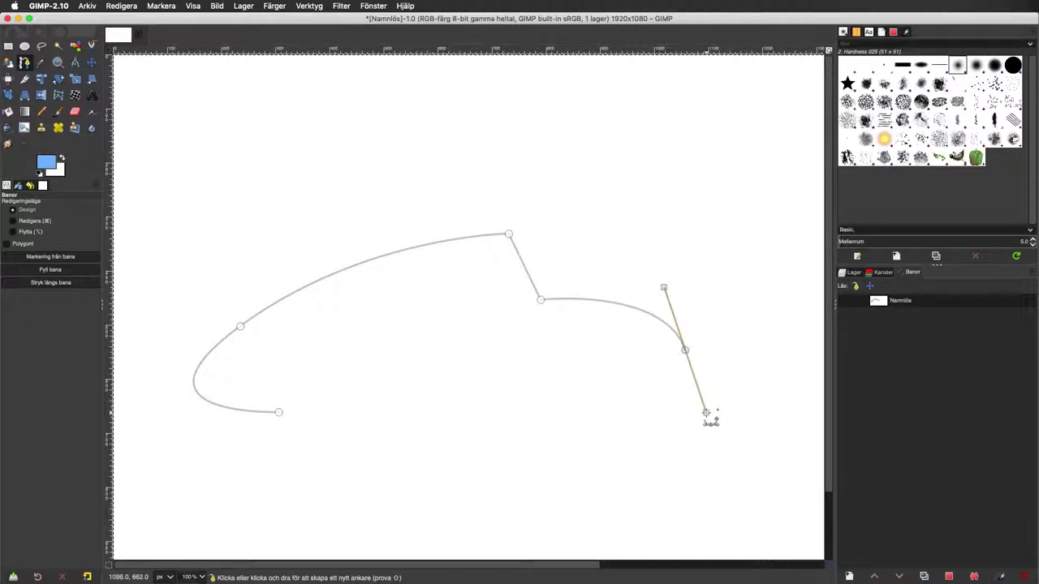
pyautogui.moveTo(649, 406); pyautogui.dragTo(622, 410)
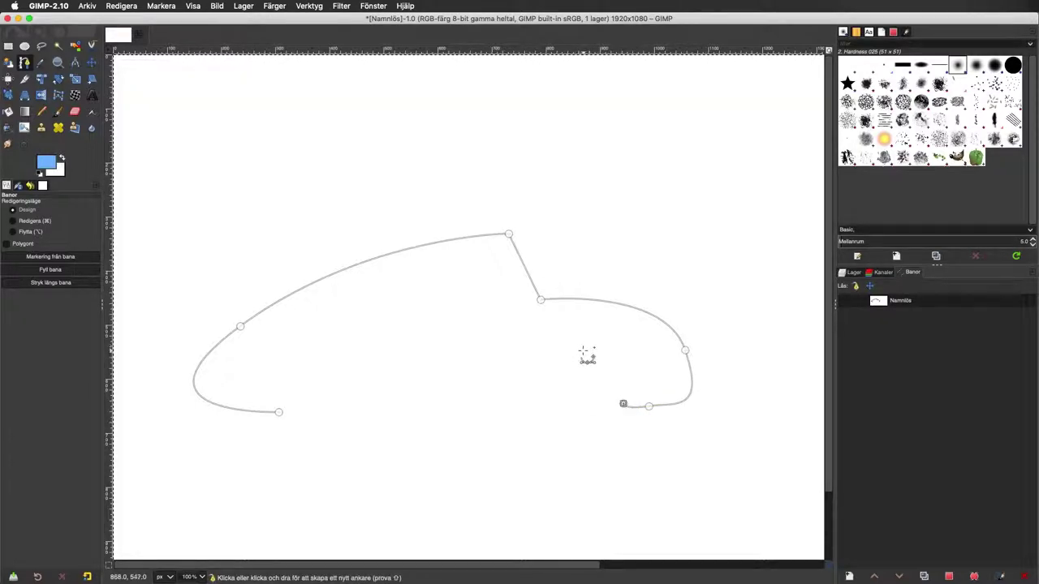
# Draw the arched front wheel well, the straight underside and the rear wheel arch.
pyautogui.moveTo(581, 353); pyautogui.dragTo(524, 354)
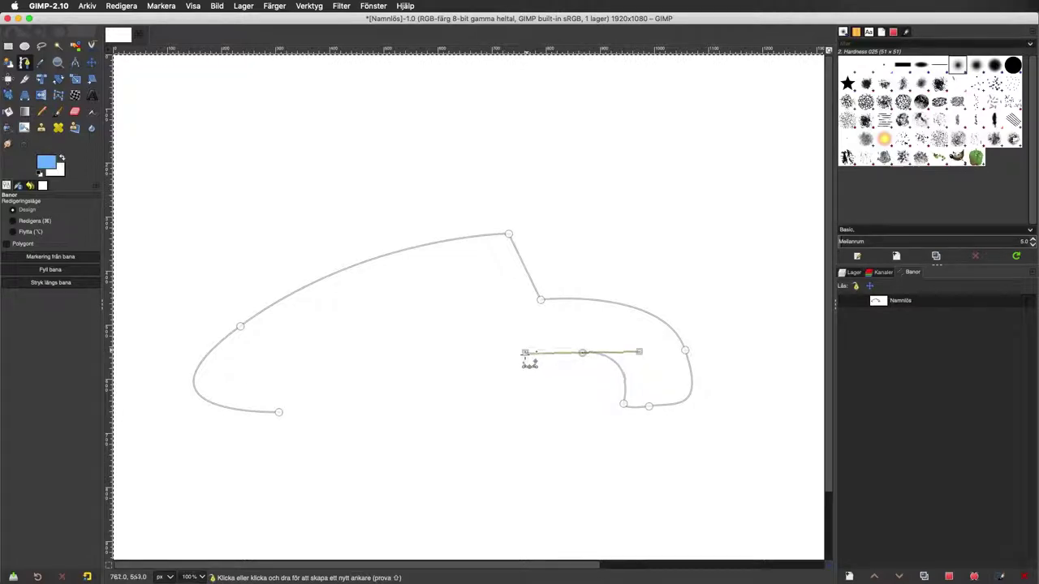
pyautogui.click(545, 406)
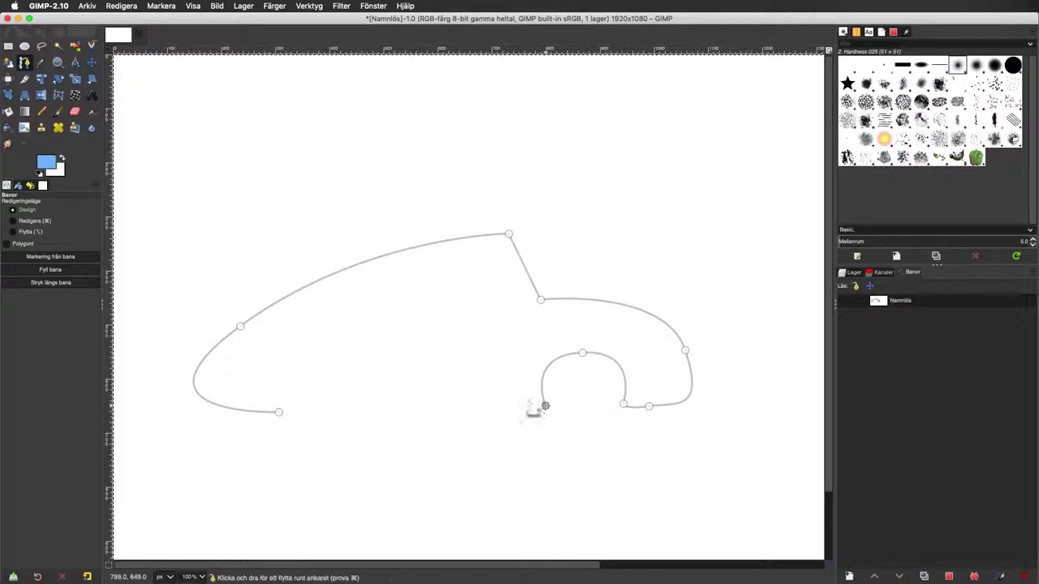
pyautogui.click(394, 411)
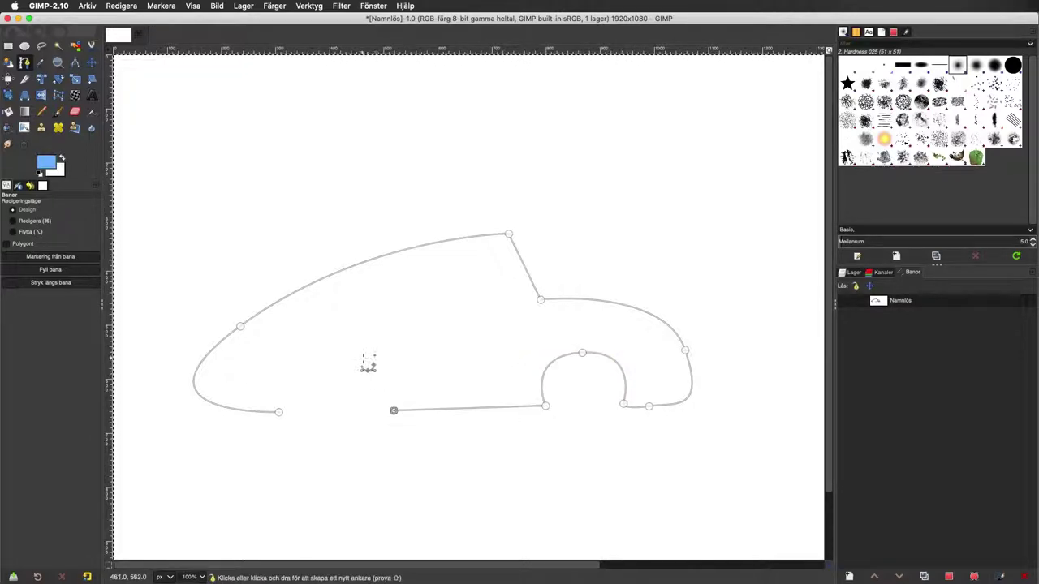
pyautogui.moveTo(364, 356); pyautogui.dragTo(300, 357)
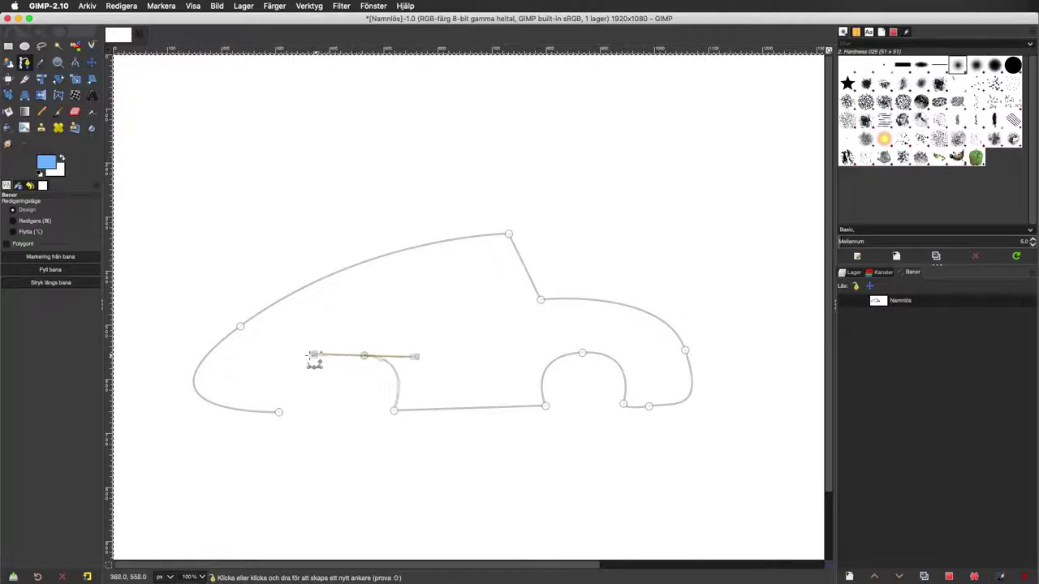
pyautogui.click(313, 409)
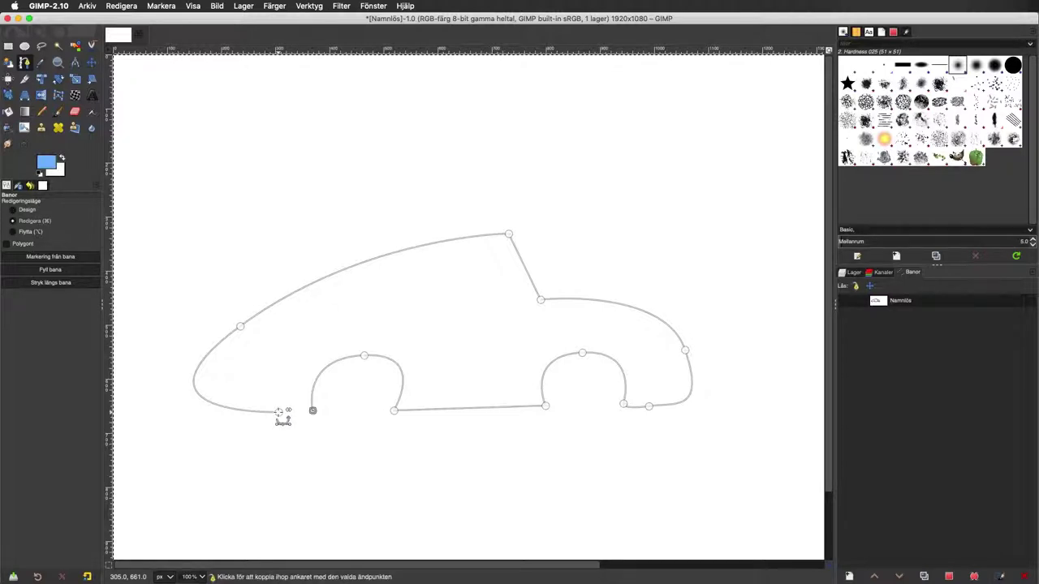
# Close the path, then reshape the front curve, hood, windscreen base and roof peak.
pyautogui.click(278, 412)
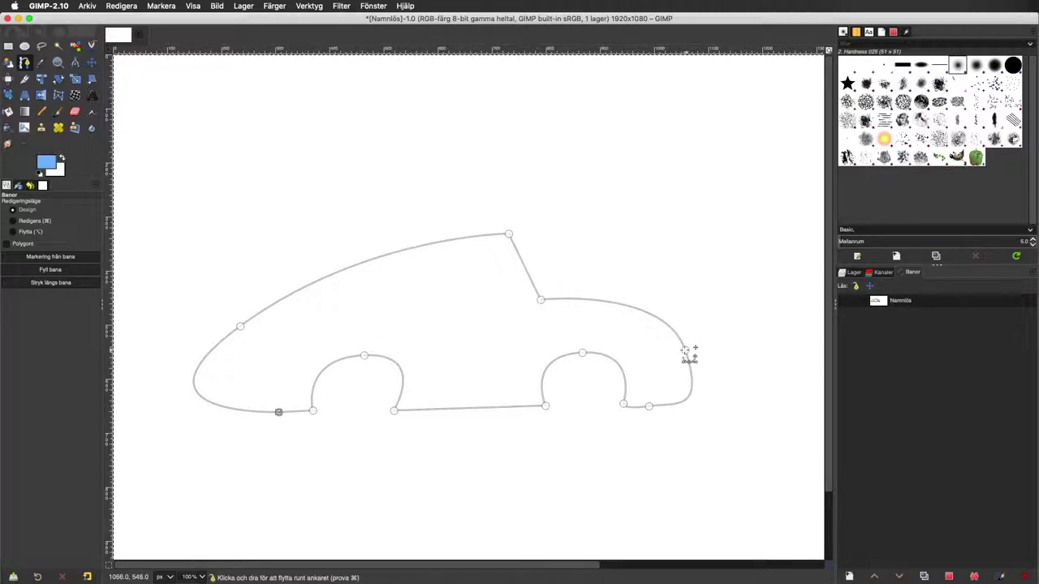
pyautogui.moveTo(695, 354)
pyautogui.mouseDown()
pyautogui.moveTo(717, 417)
pyautogui.moveTo(680, 393)
pyautogui.mouseUp()
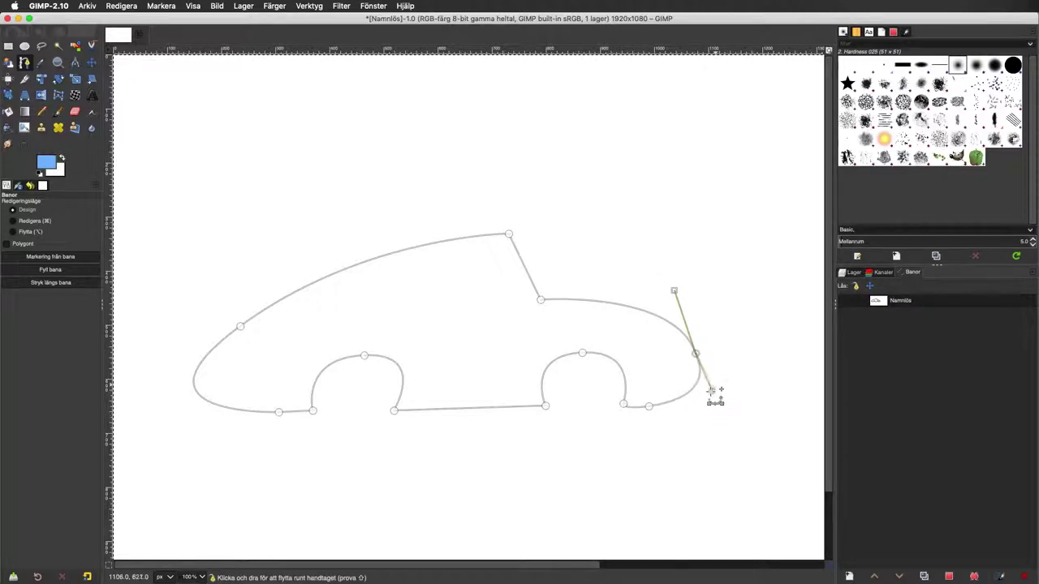
pyautogui.moveTo(679, 393); pyautogui.dragTo(681, 399)
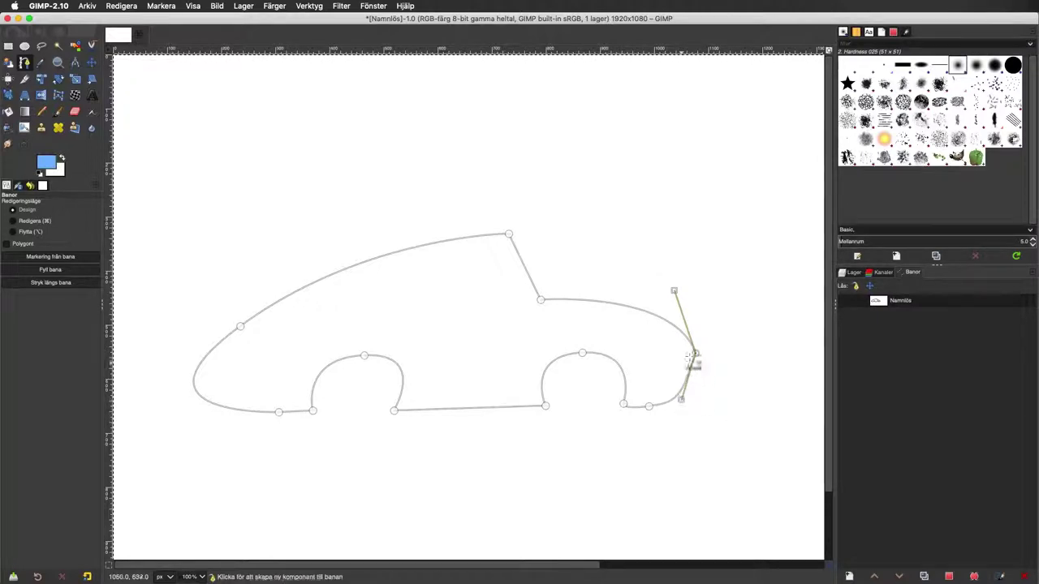
pyautogui.moveTo(696, 353); pyautogui.dragTo(702, 366)
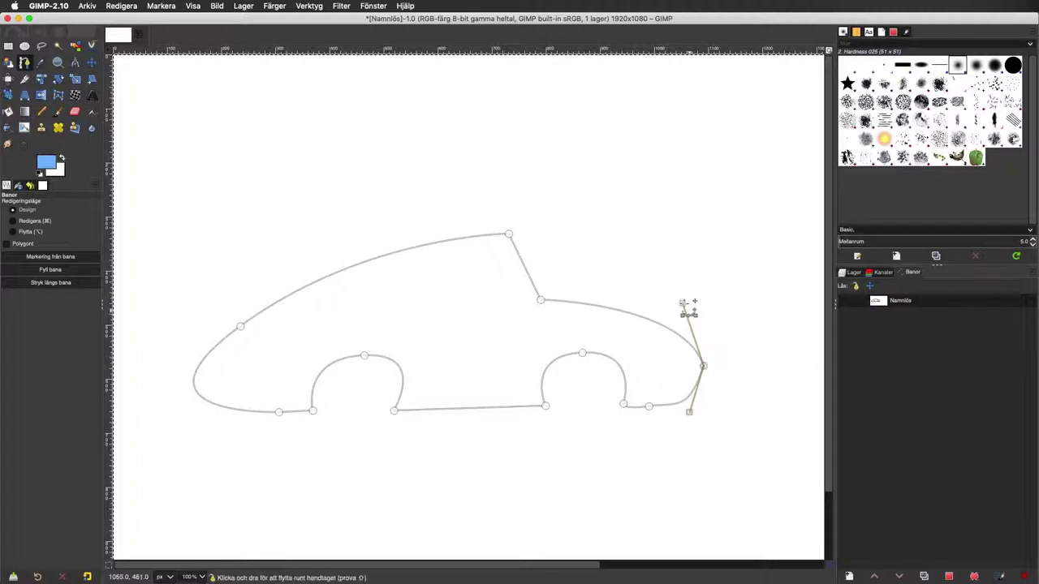
pyautogui.moveTo(683, 302); pyautogui.dragTo(651, 301)
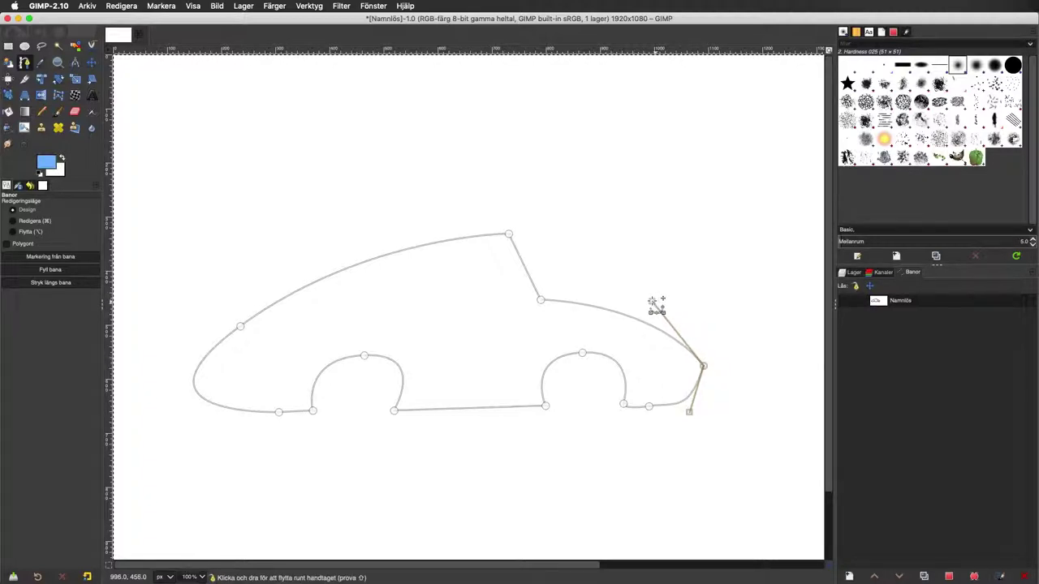
pyautogui.moveTo(541, 300); pyautogui.dragTo(568, 310)
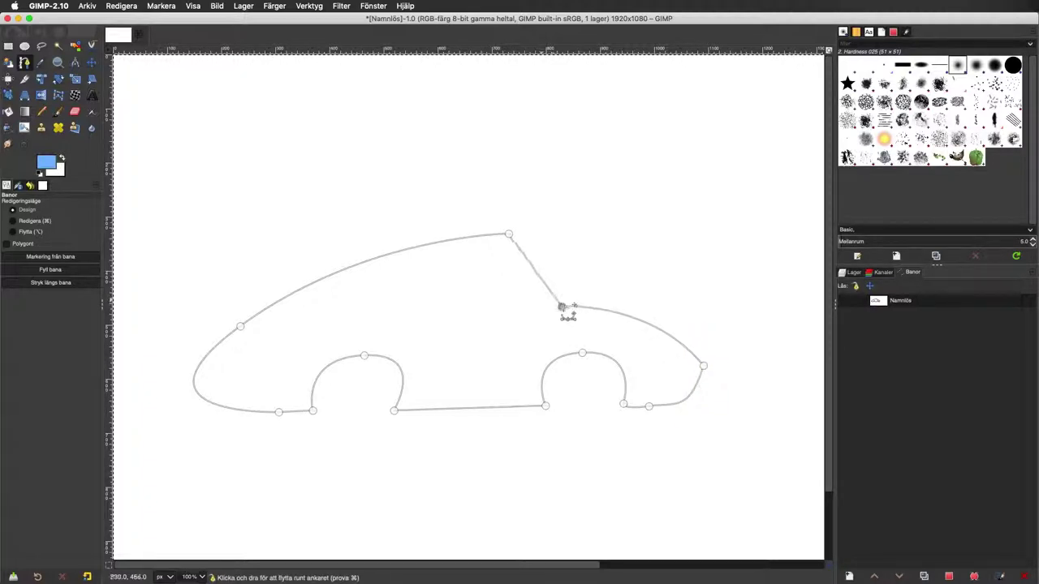
pyautogui.moveTo(508, 235); pyautogui.dragTo(531, 254)
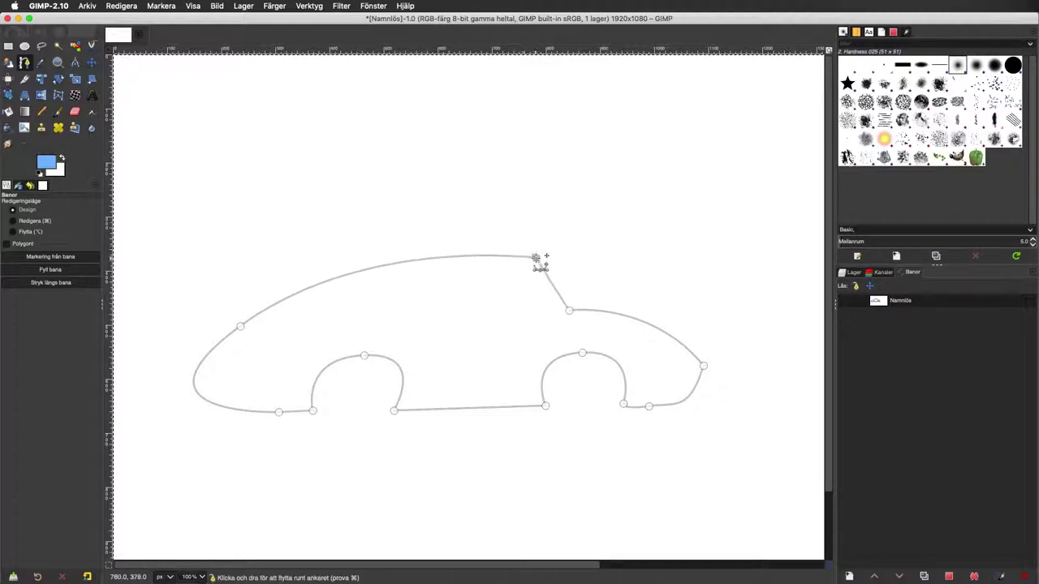
# Reshape the rear corner and lower rear curve, and raise the roof into a smoother arc.
pyautogui.moveTo(244, 329)
pyautogui.mouseDown()
pyautogui.moveTo(267, 327)
pyautogui.moveTo(208, 352)
pyautogui.moveTo(271, 309)
pyautogui.moveTo(285, 317)
pyautogui.mouseUp()
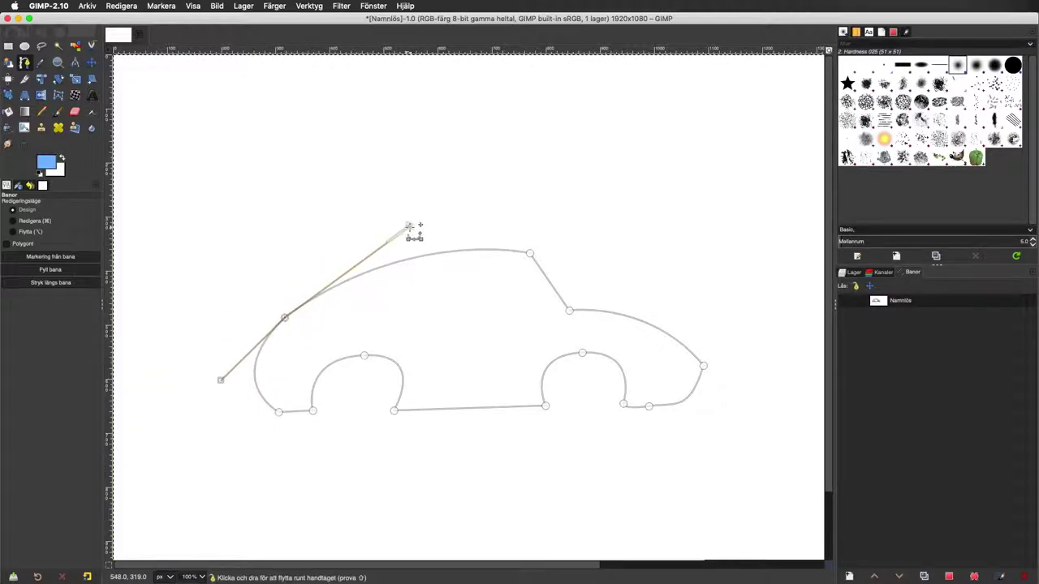
pyautogui.moveTo(410, 225); pyautogui.dragTo(412, 241)
pyautogui.moveTo(284, 318); pyautogui.dragTo(247, 337)
pyautogui.moveTo(183, 400); pyautogui.dragTo(218, 404)
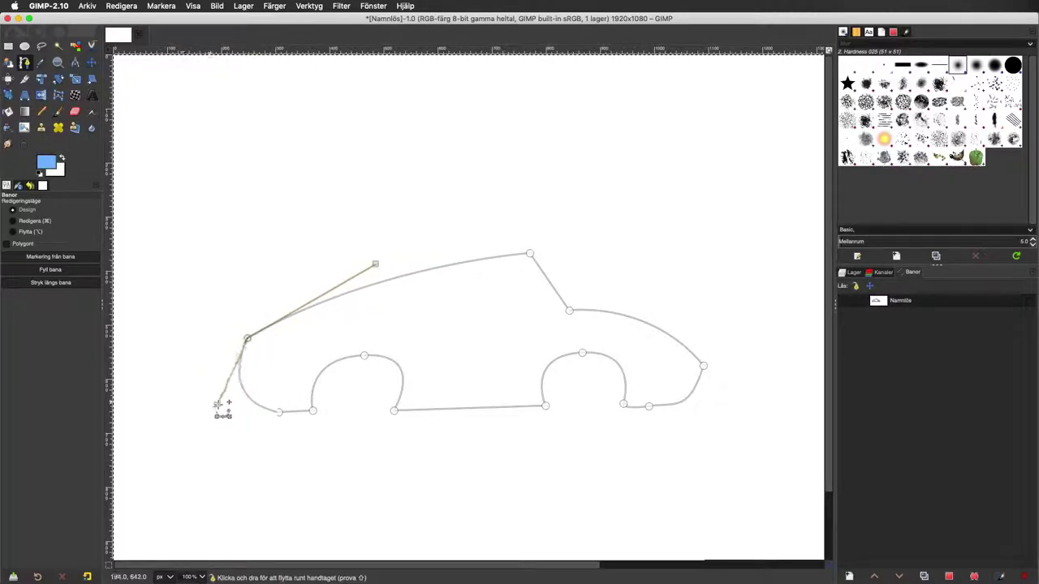
pyautogui.moveTo(375, 264); pyautogui.dragTo(378, 221)
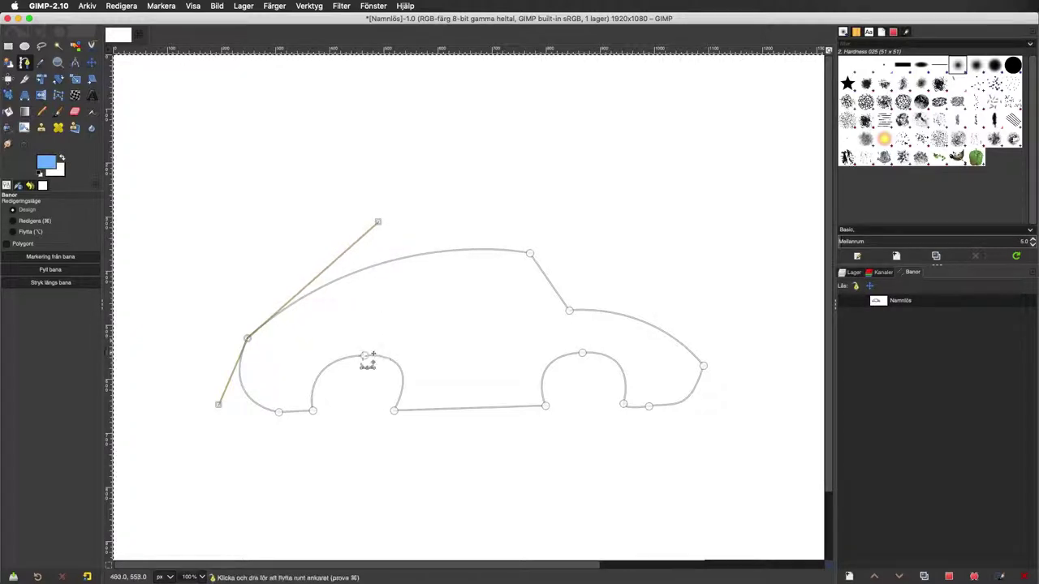
# Round off both wheel arches with level, symmetric curve handles.
pyautogui.moveTo(364, 355); pyautogui.dragTo(355, 357)
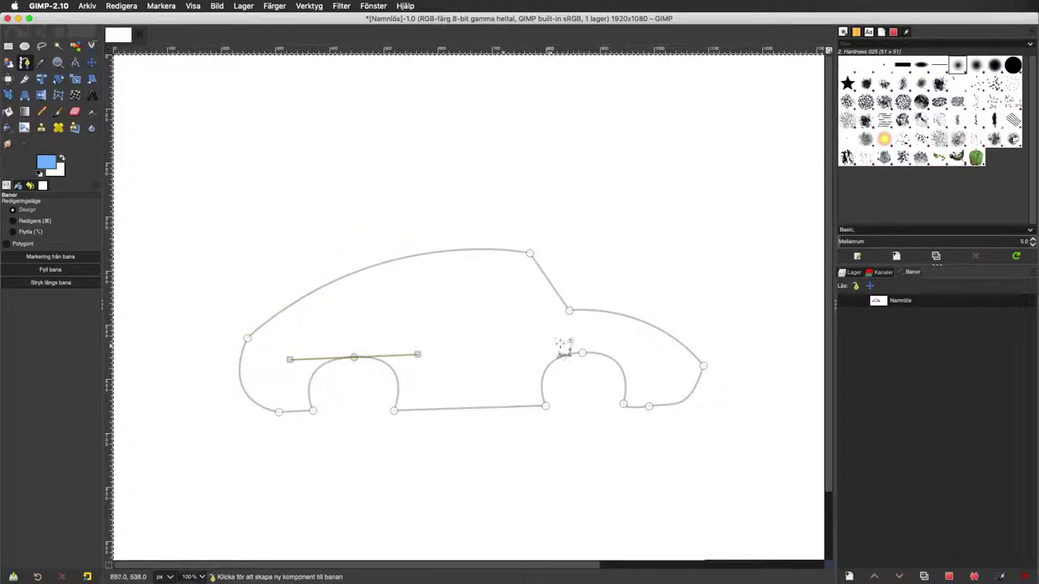
pyautogui.click(582, 354)
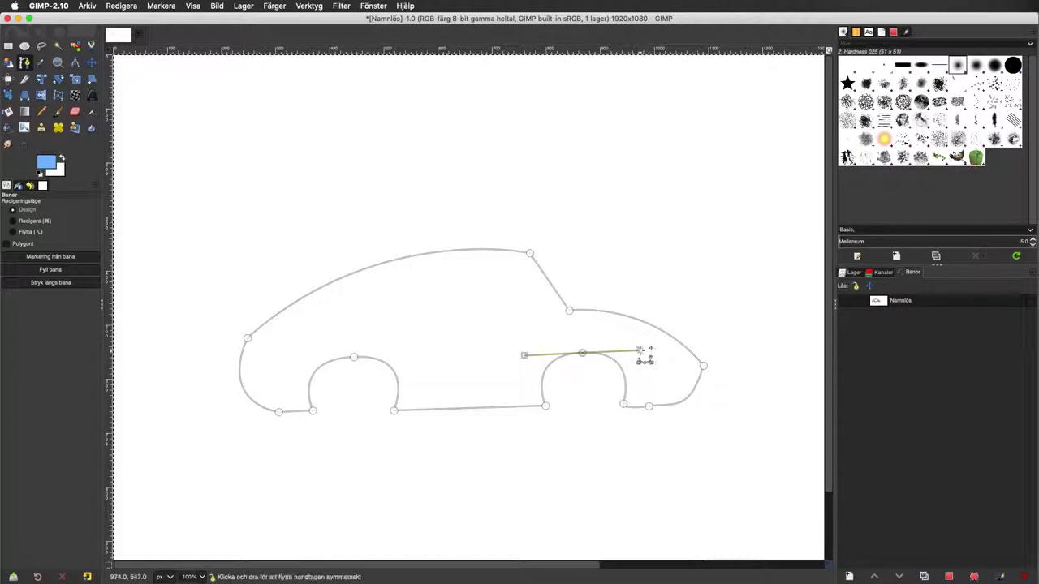
pyautogui.moveTo(649, 351)
pyautogui.mouseDown()
pyautogui.moveTo(612, 352)
pyautogui.moveTo(632, 351)
pyautogui.mouseUp()
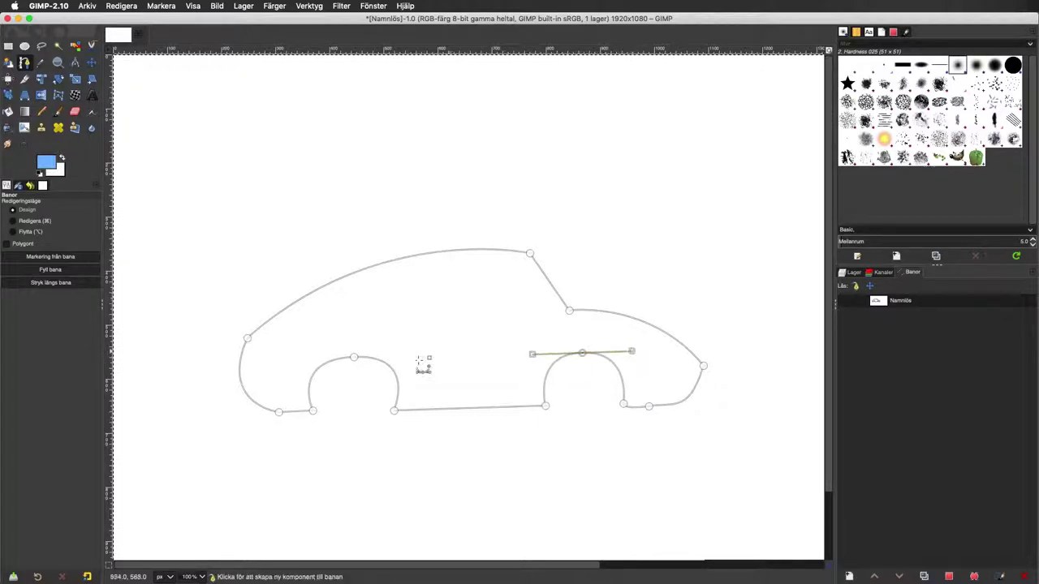
pyautogui.moveTo(358, 358)
pyautogui.mouseDown()
pyautogui.moveTo(398, 358)
pyautogui.moveTo(389, 301)
pyautogui.moveTo(405, 331)
pyautogui.moveTo(349, 282)
pyautogui.moveTo(400, 347)
pyautogui.moveTo(426, 341)
pyautogui.moveTo(395, 341)
pyautogui.moveTo(407, 341)
pyautogui.mouseUp()
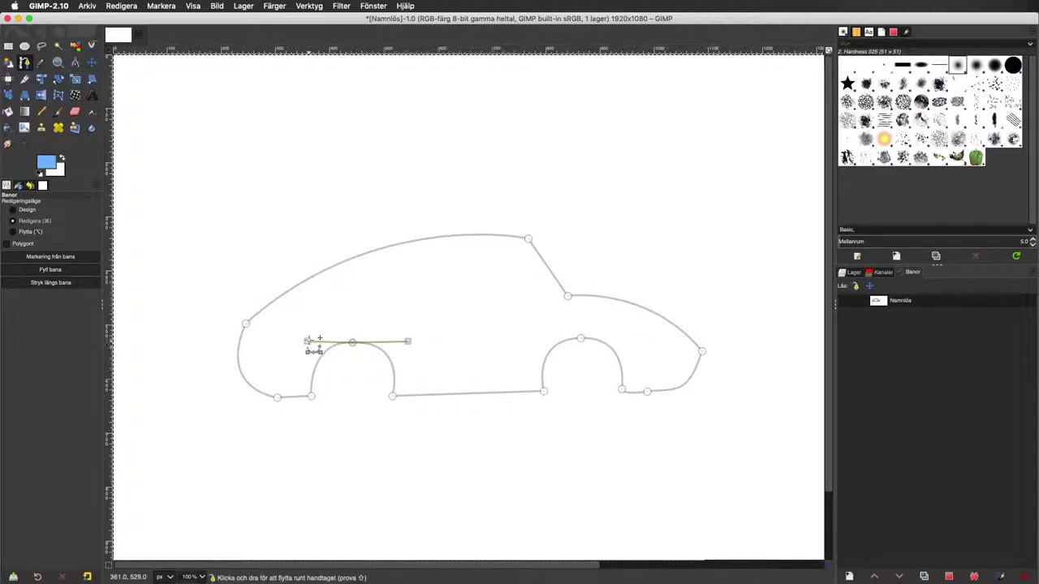
pyautogui.moveTo(307, 341); pyautogui.dragTo(311, 318)
pyautogui.moveTo(408, 342)
pyautogui.mouseDown()
pyautogui.moveTo(397, 316)
pyautogui.moveTo(406, 342)
pyautogui.moveTo(395, 339)
pyautogui.mouseUp()
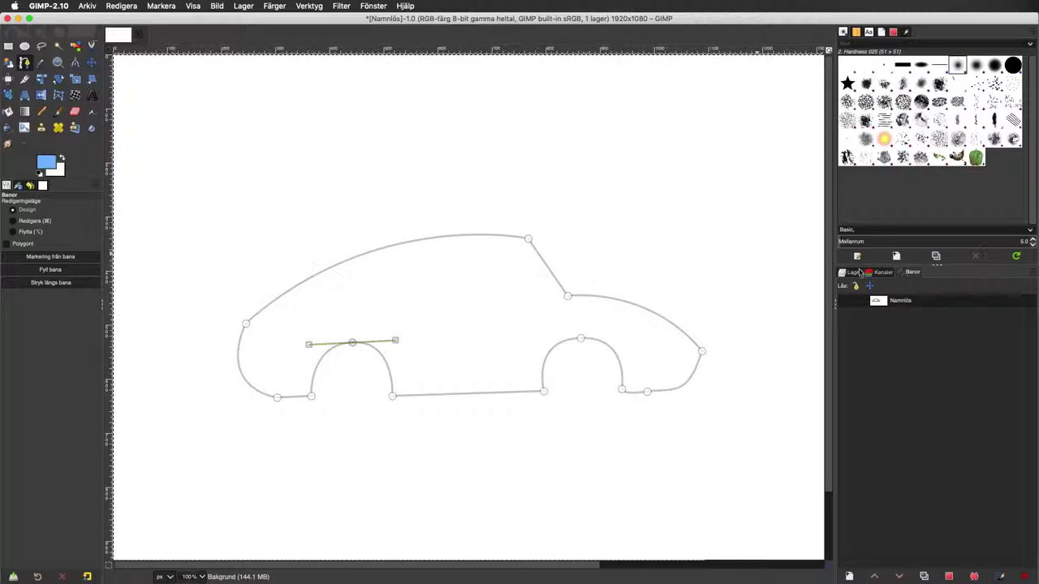
# Fill the car path with solid light blue and return to the Paths list.
pyautogui.click(852, 272)
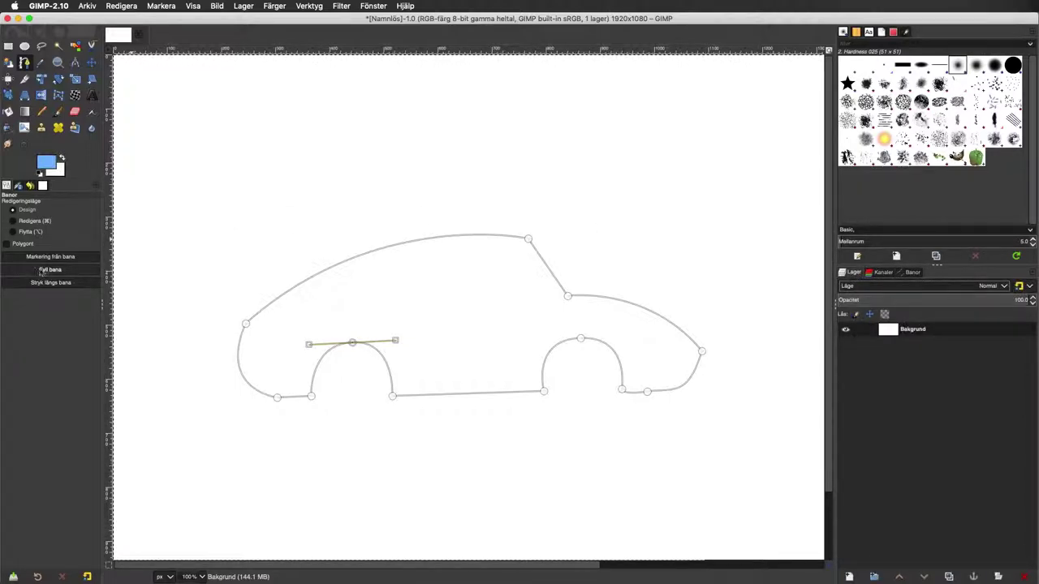
pyautogui.click(34, 273)
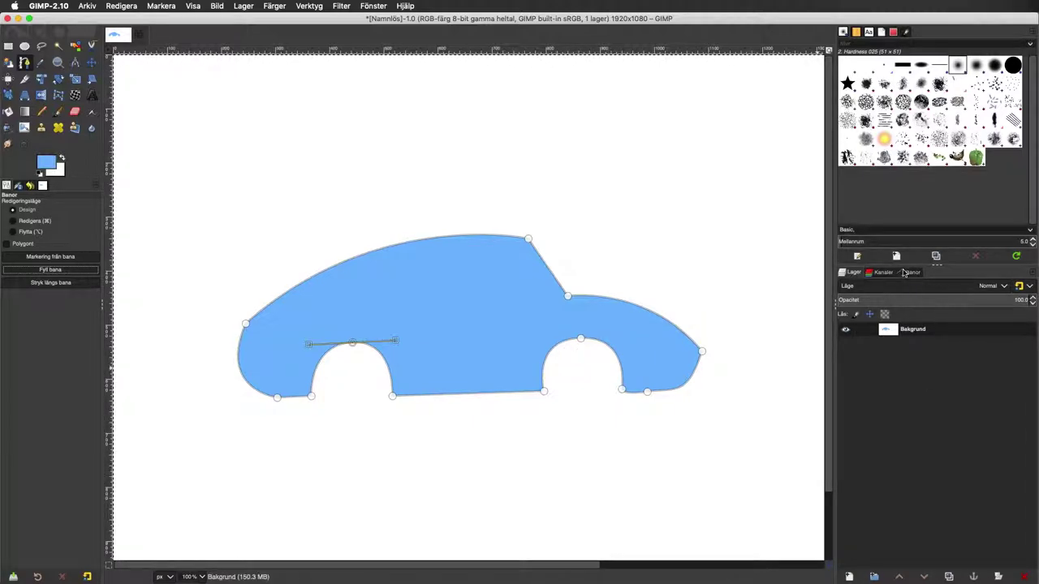
pyautogui.click(909, 274)
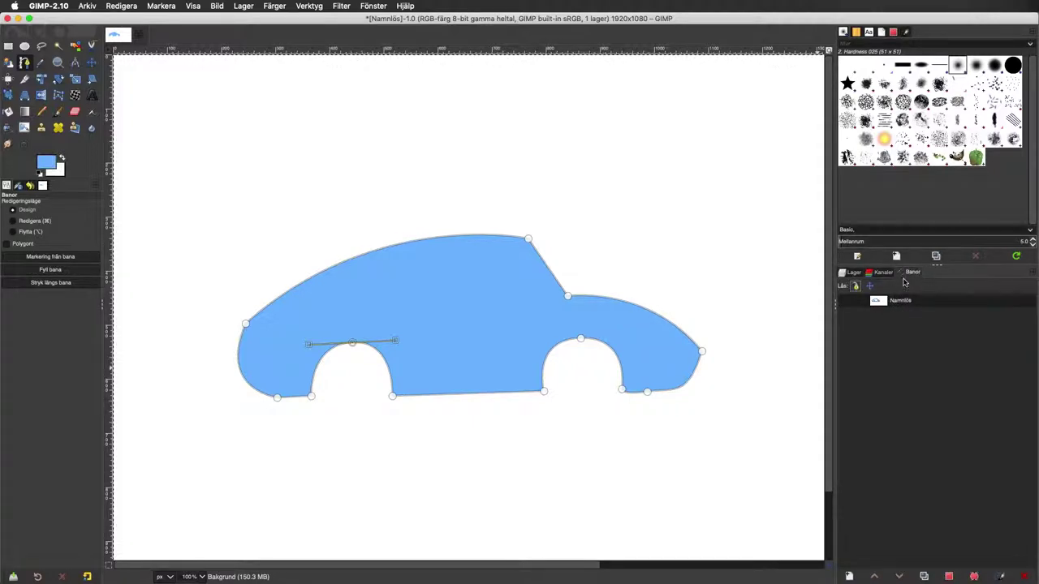
pyautogui.click(849, 273)
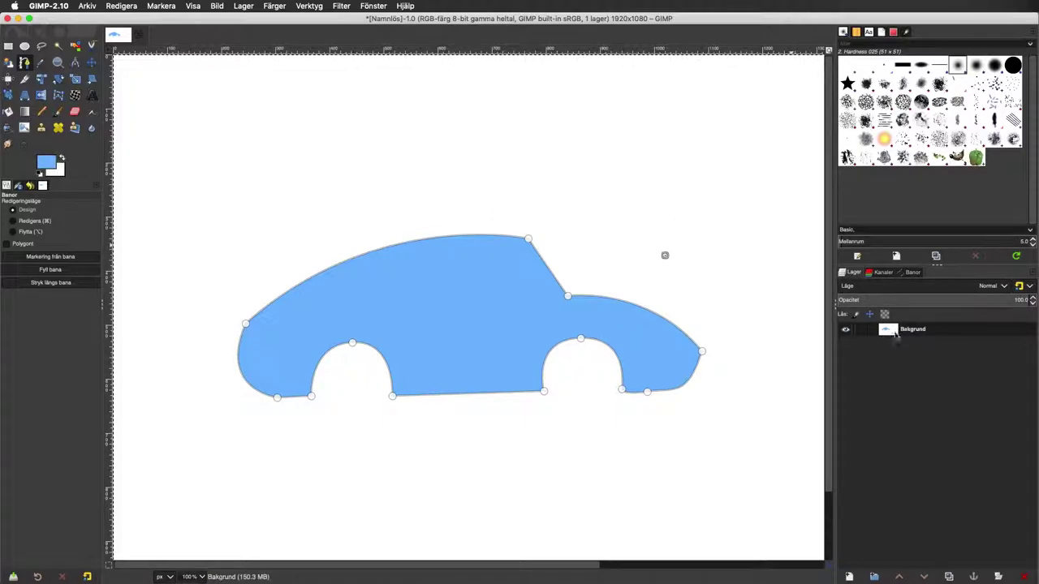
pyautogui.click(915, 274)
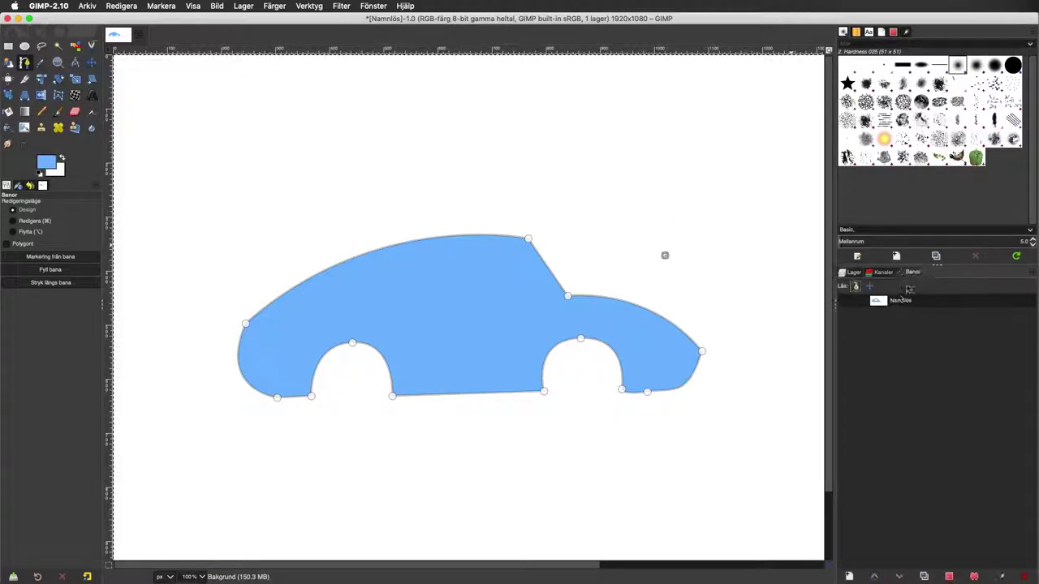
pyautogui.doubleClick(879, 303)
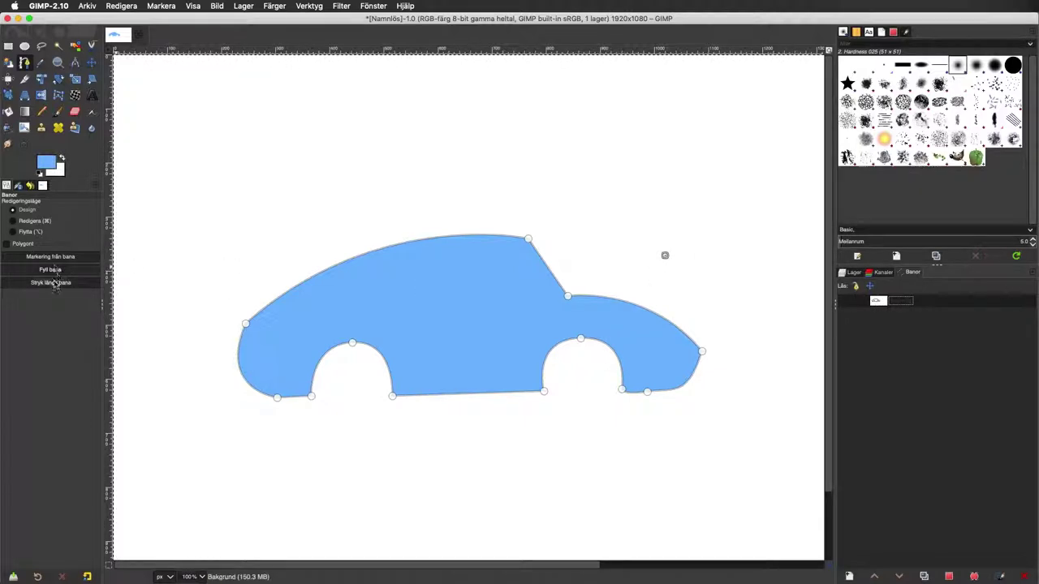
# Move the car path up-left above the blue car and set pink as the foreground colour.
pyautogui.click(36, 235)
pyautogui.moveTo(402, 296)
pyautogui.mouseDown()
pyautogui.moveTo(372, 167)
pyautogui.moveTo(344, 127)
pyautogui.mouseUp()
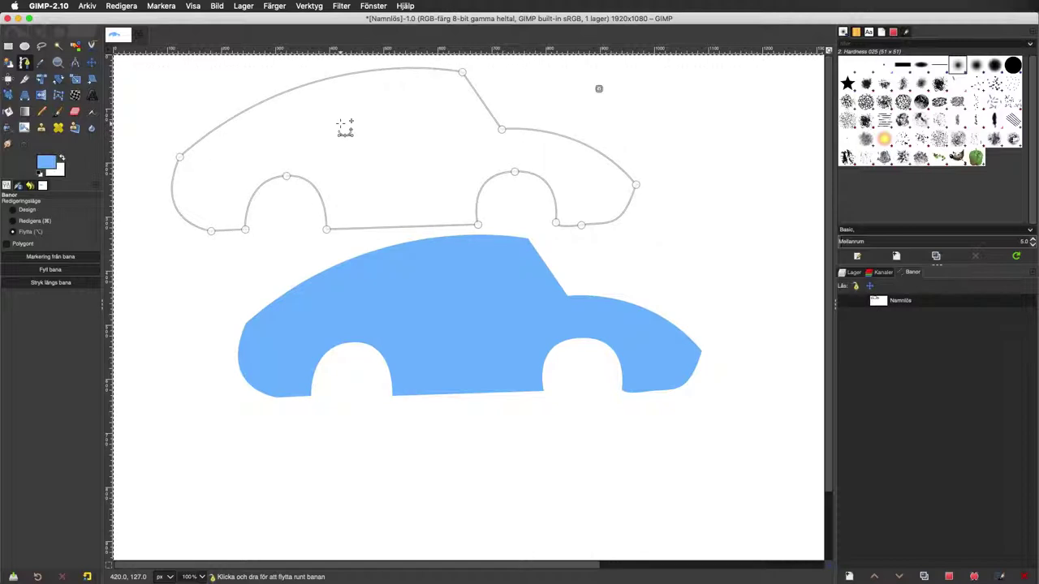
pyautogui.click(48, 164)
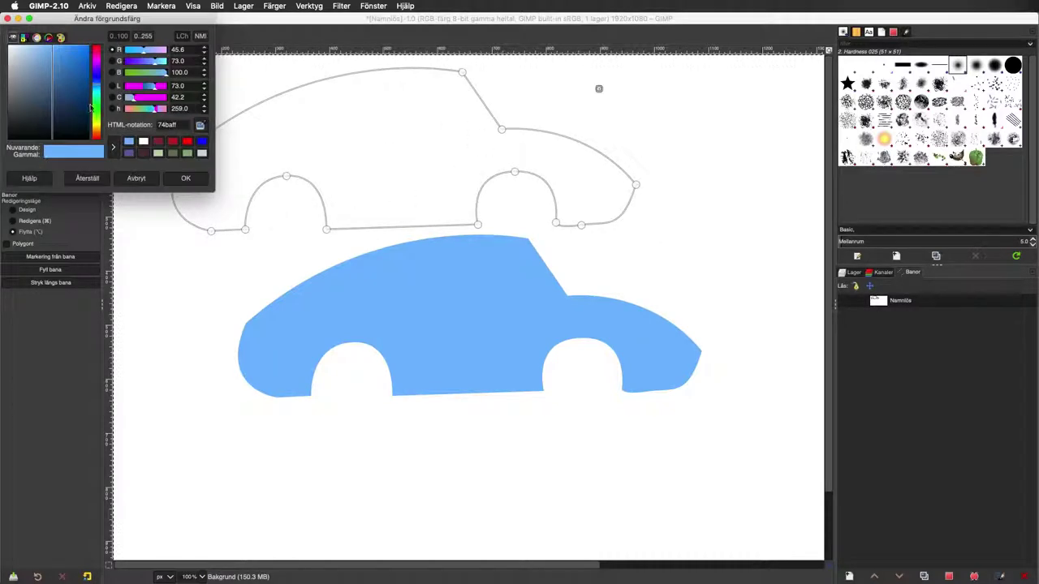
pyautogui.click(96, 76)
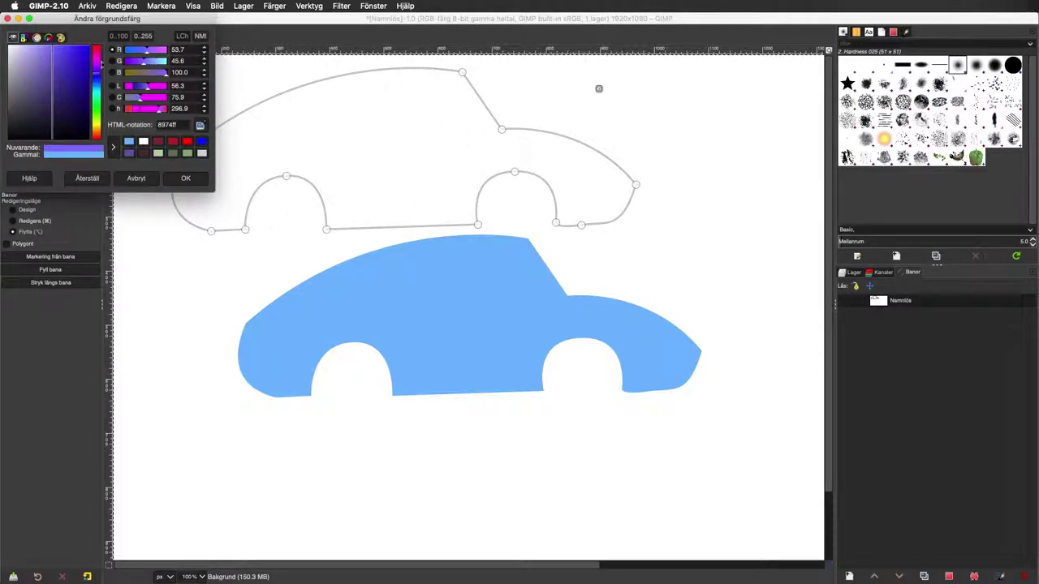
pyautogui.click(95, 52)
pyautogui.click(185, 177)
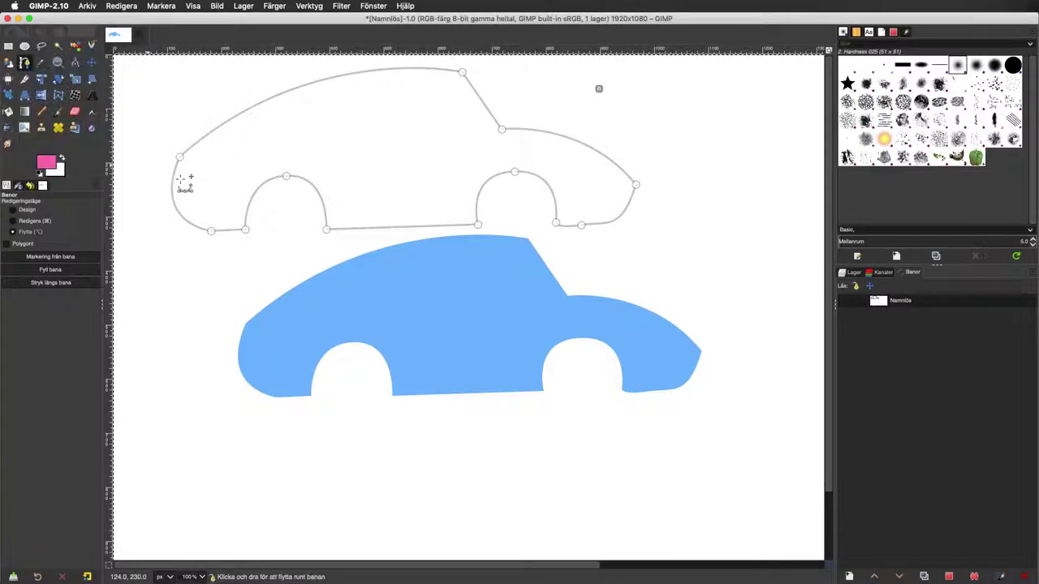
# Fill the moved car path with solid pink and convert it into a selection.
pyautogui.click(49, 271)
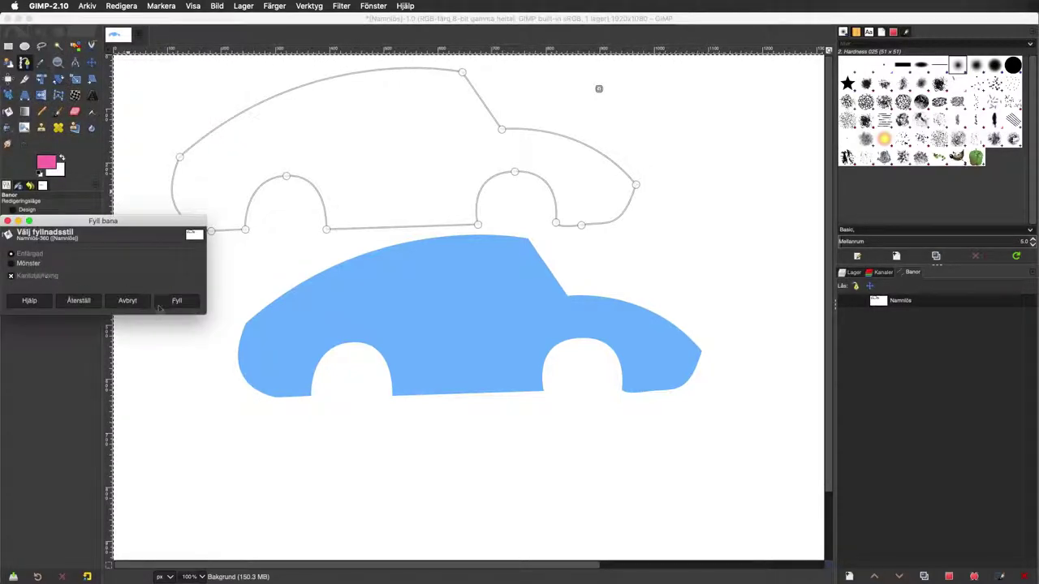
pyautogui.click(175, 301)
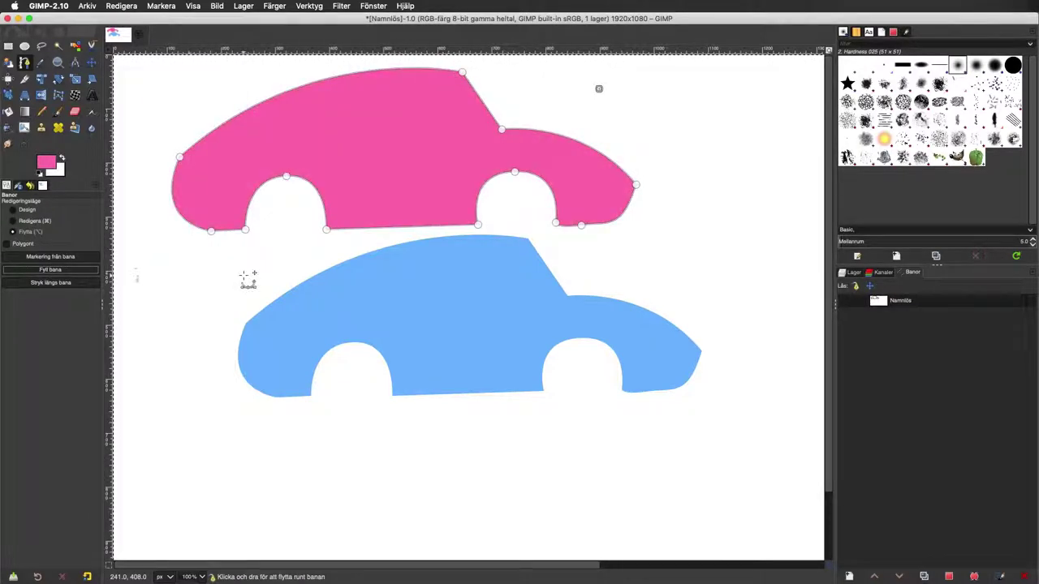
pyautogui.click(44, 258)
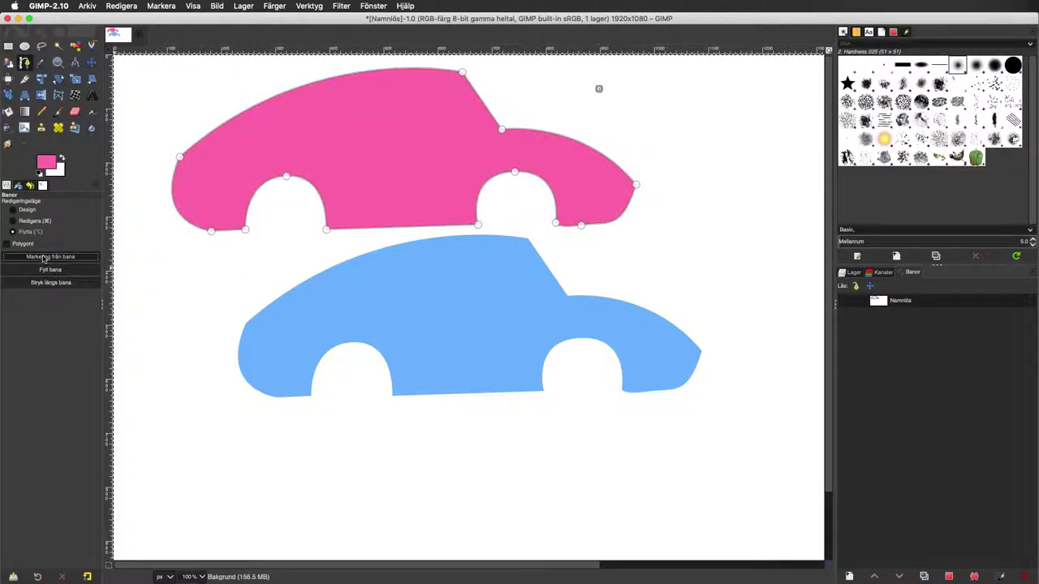
# With the Move tool set to selection mode, drag the car-shaped selection down-left onto the blue car.
pyautogui.click(848, 272)
pyautogui.click(91, 62)
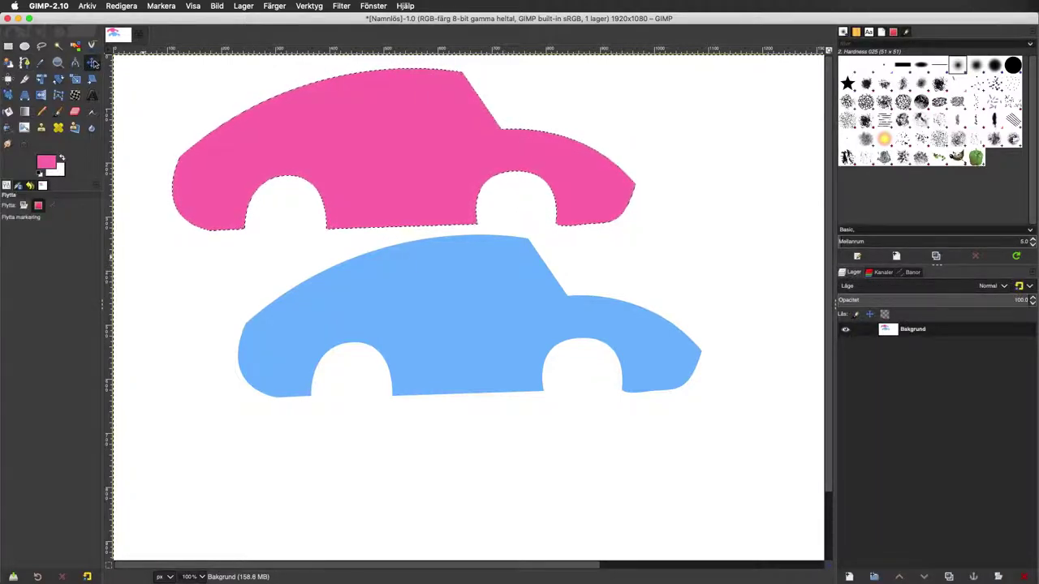
pyautogui.click(24, 205)
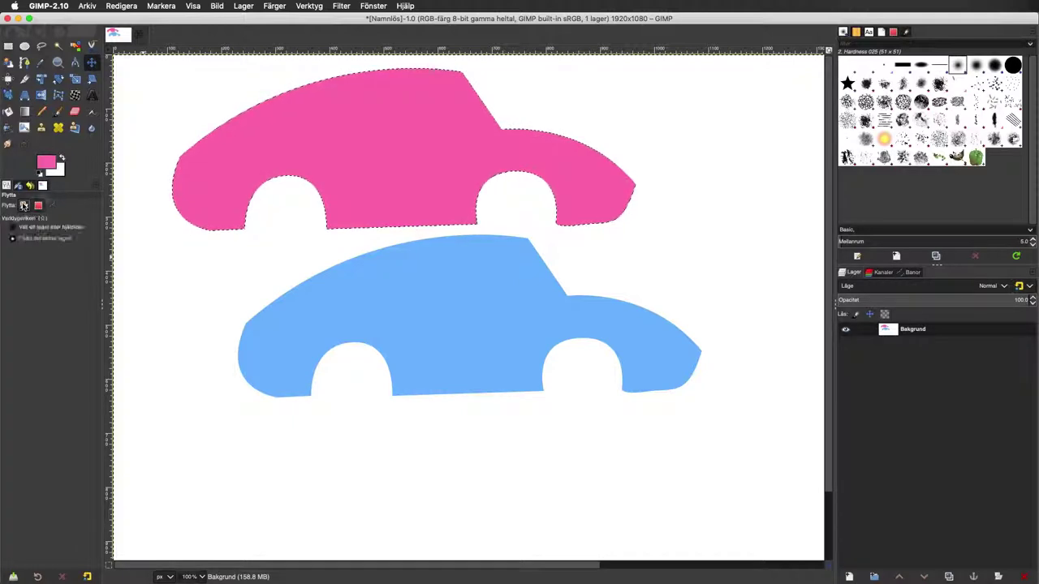
pyautogui.click(38, 205)
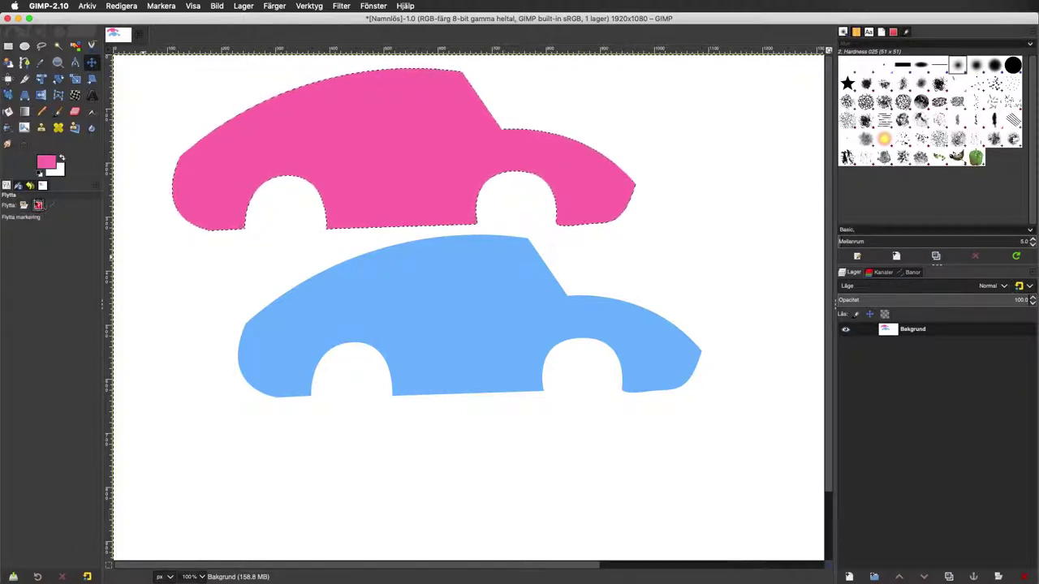
pyautogui.moveTo(253, 140)
pyautogui.mouseDown()
pyautogui.moveTo(211, 384)
pyautogui.moveTo(221, 428)
pyautogui.mouseUp()
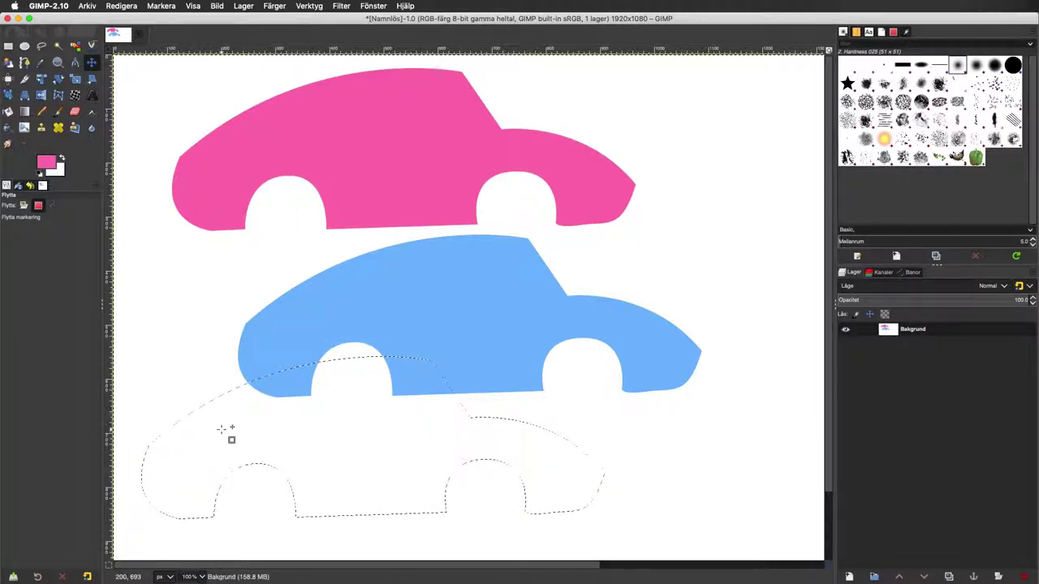